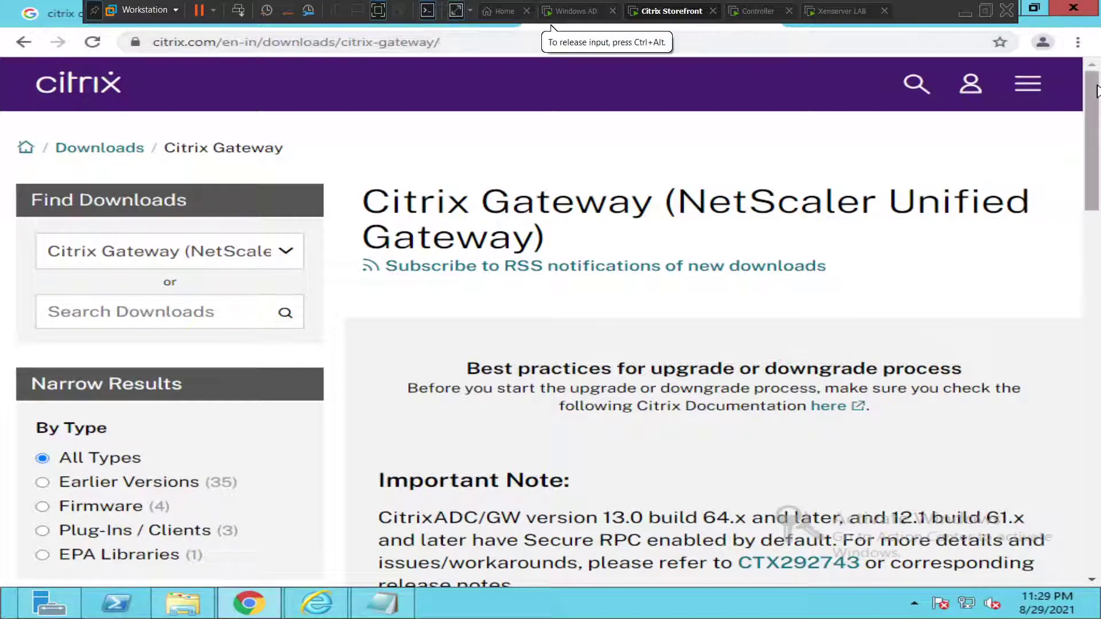
# Step: Expand Plug-Ins / Clients under Citrix Gateway 13.0 and open its Feature Phase Plug-ins and Clients link in a new tab
pyautogui.moveTo(1096, 90); pyautogui.dragTo(1098, 222)
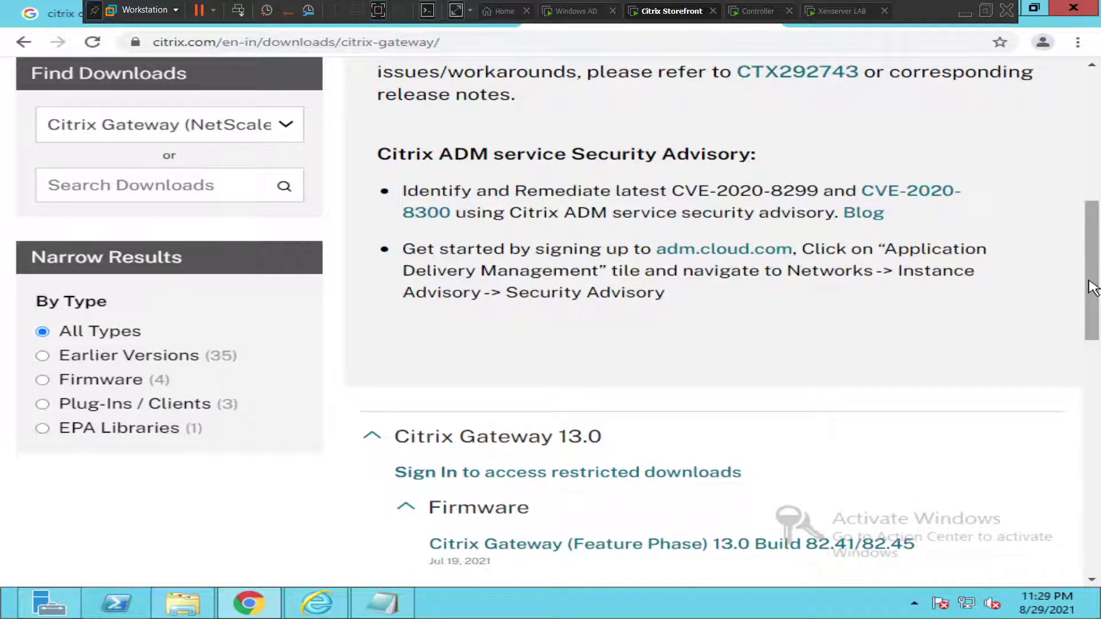
pyautogui.moveTo(1092, 287); pyautogui.dragTo(1097, 374)
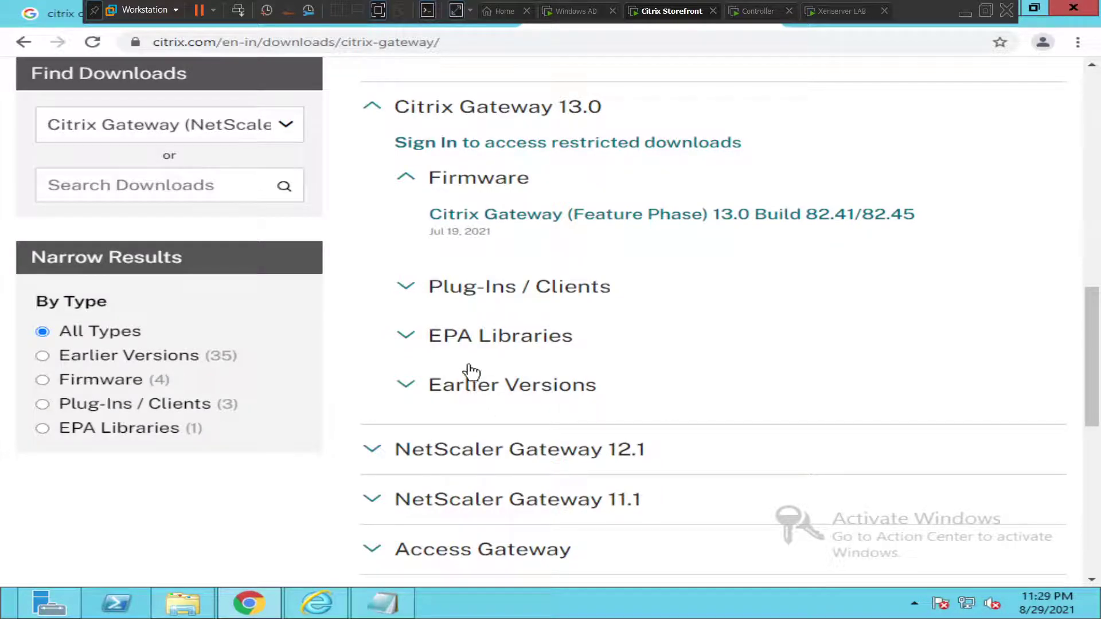
pyautogui.click(407, 288)
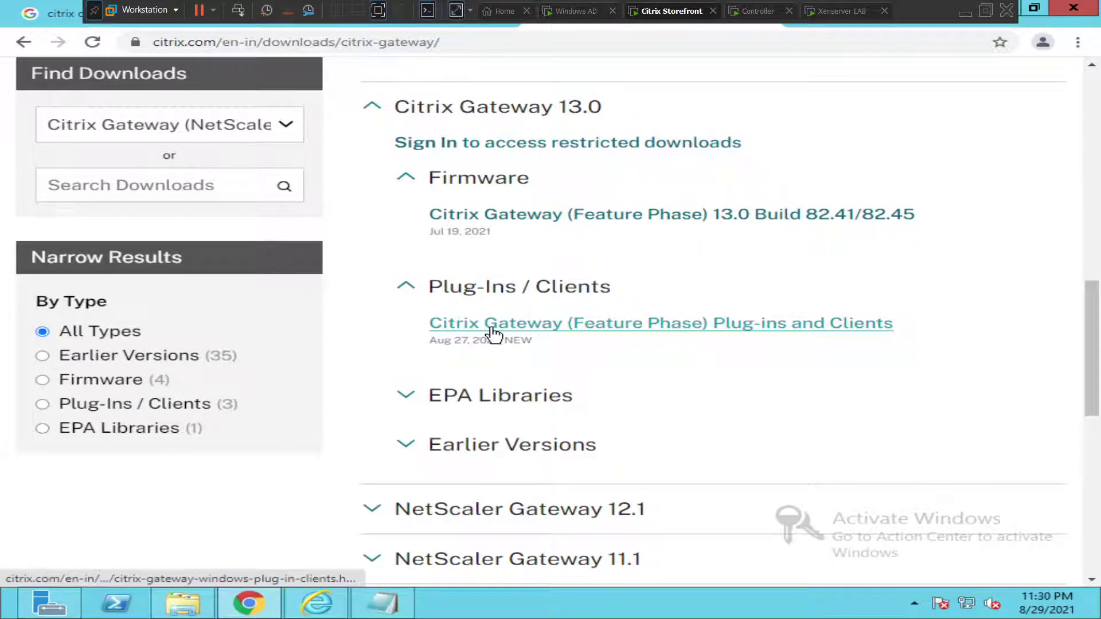
pyautogui.rightClick(733, 330)
pyautogui.click(766, 337)
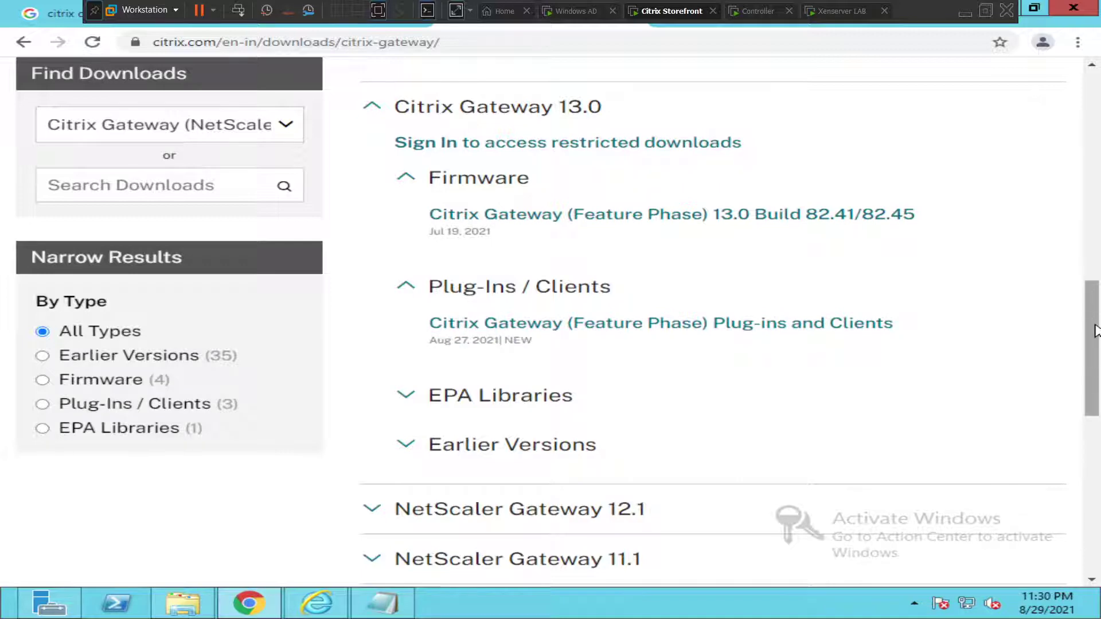
# Step: Restore the browser window to a smaller size and switch to the newly opened plug-ins page
pyautogui.moveTo(1092, 321); pyautogui.dragTo(1095, 7)
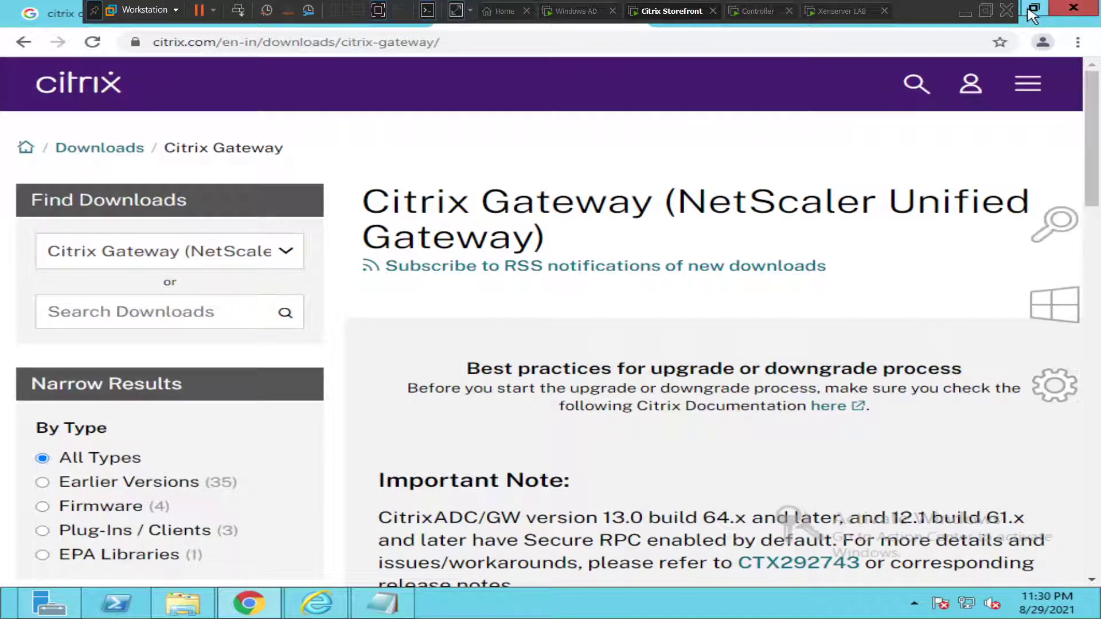
pyautogui.click(1032, 8)
pyautogui.click(701, 32)
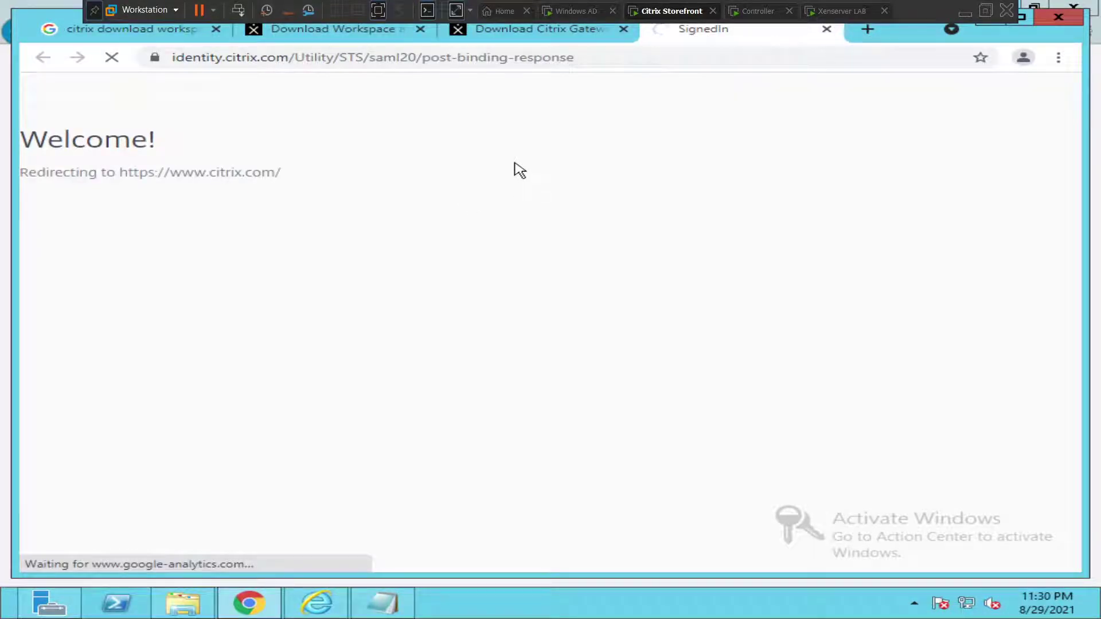
# Step: Return to the Citrix Gateway downloads page and view the Earlier Versions list under Citrix Gateway 13.0
pyautogui.click(504, 30)
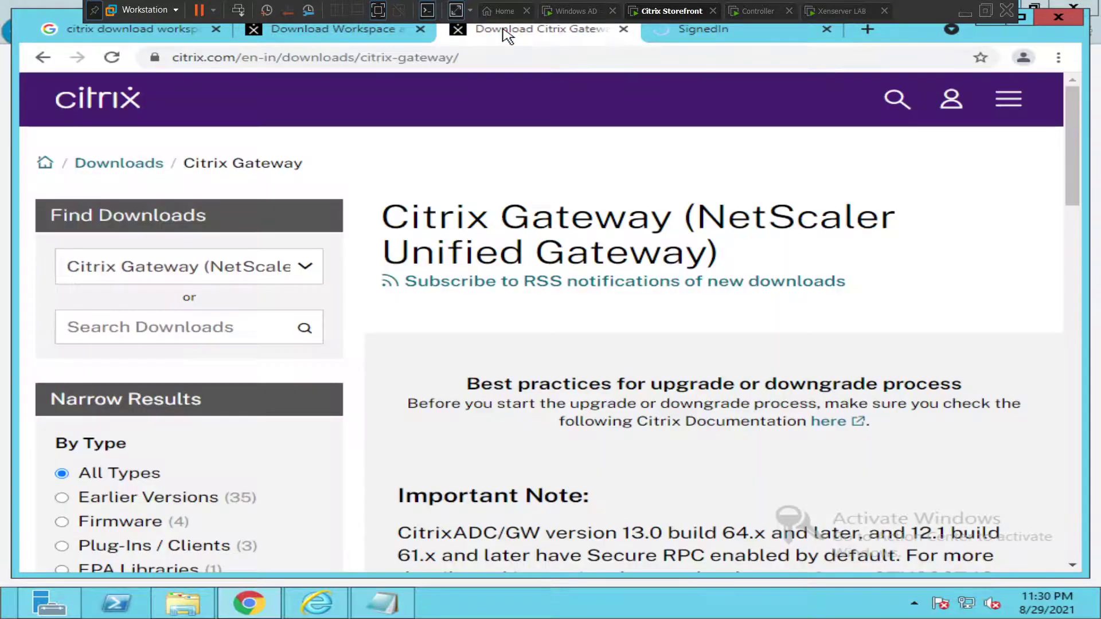
pyautogui.moveTo(1069, 147); pyautogui.dragTo(1067, 339)
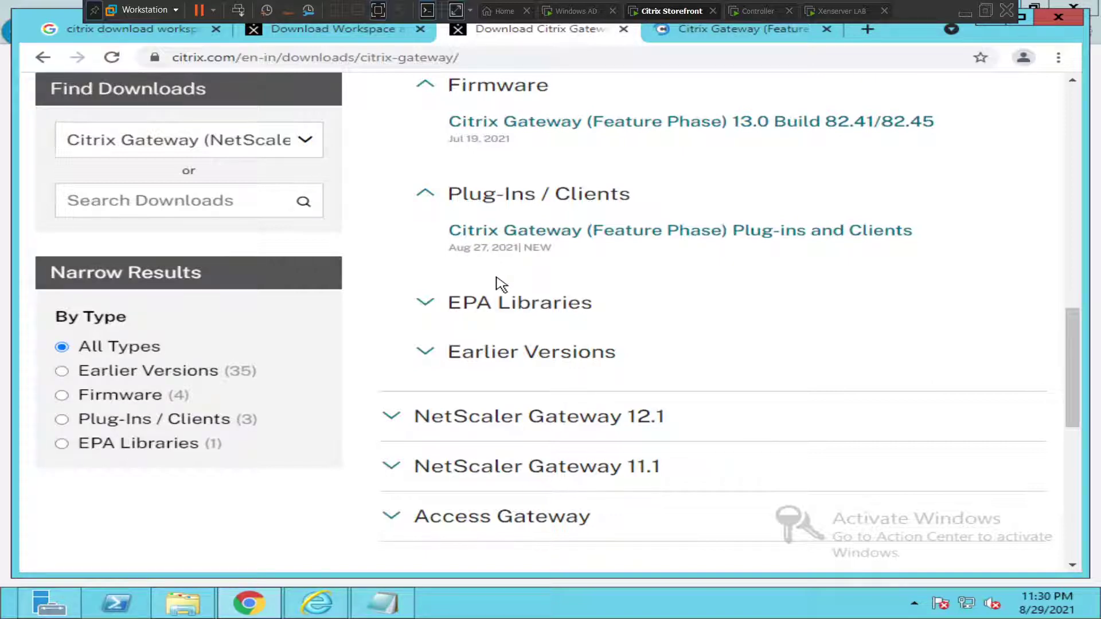
pyautogui.click(433, 361)
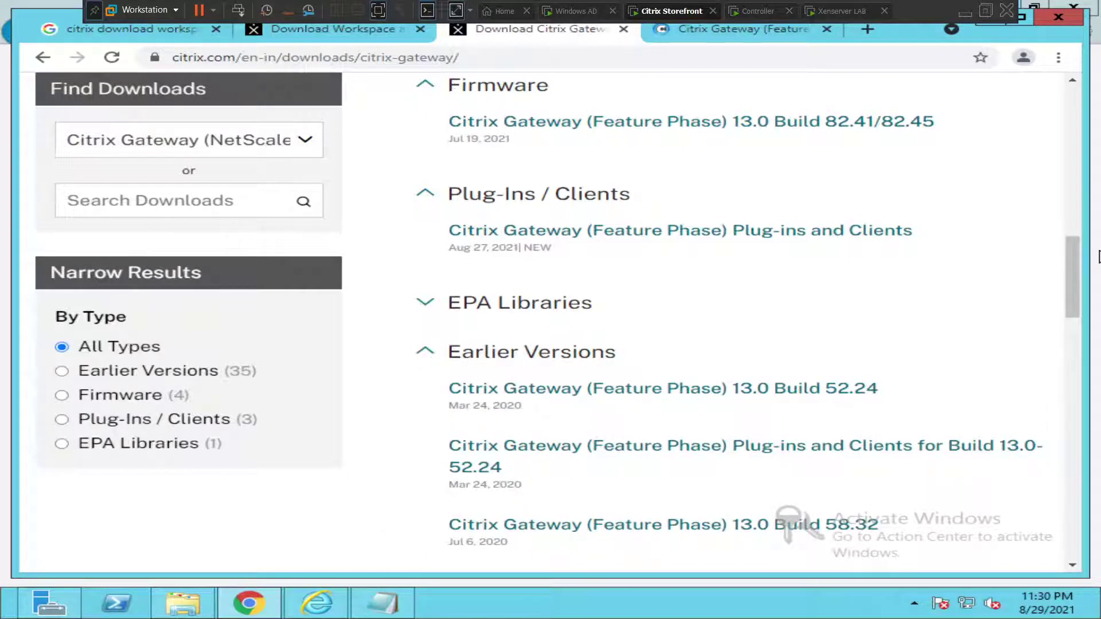
pyautogui.moveTo(1076, 281); pyautogui.dragTo(1084, 232)
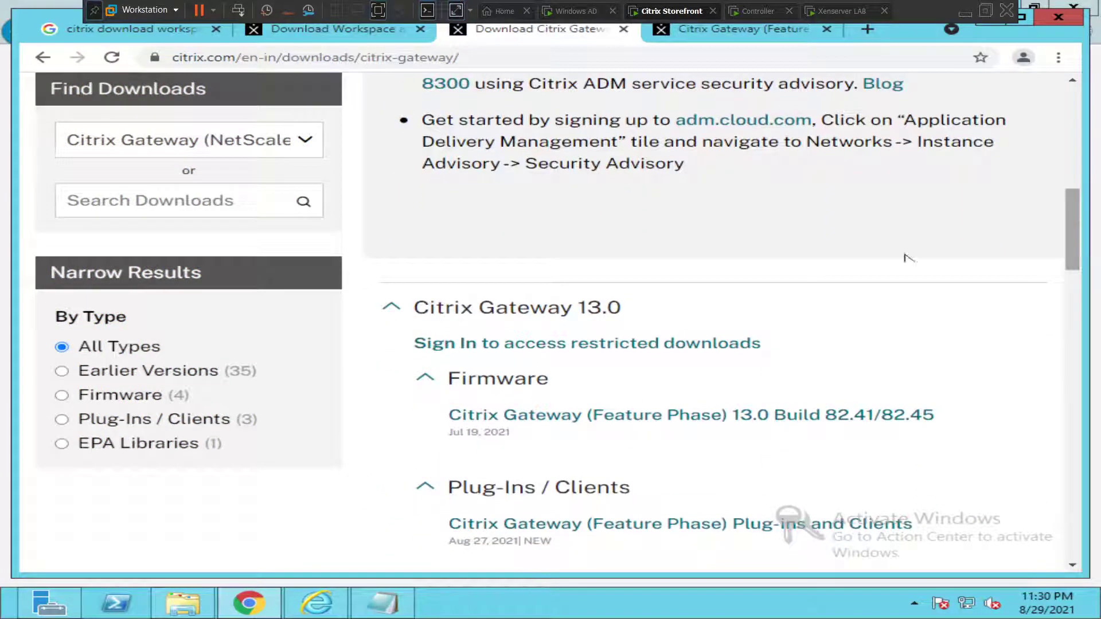
pyautogui.moveTo(909, 258); pyautogui.dragTo(894, 264)
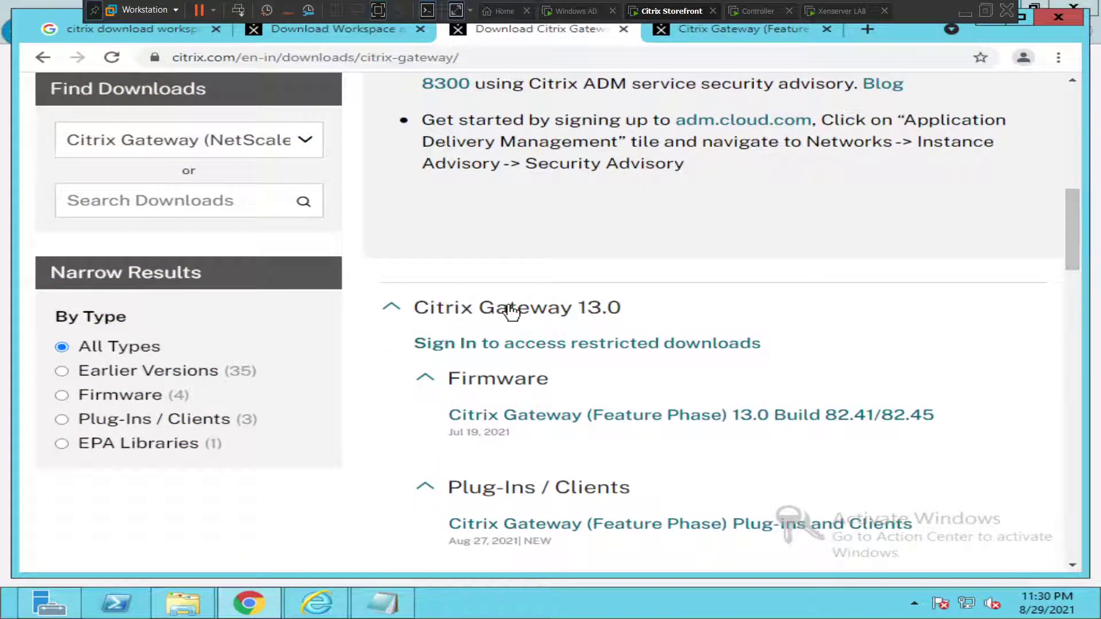
# Step: Filter the downloads by Plug-Ins / Clients and open the Feature Phase Plug-ins and Clients page under NetScaler Gateway 12.1
pyautogui.click(62, 421)
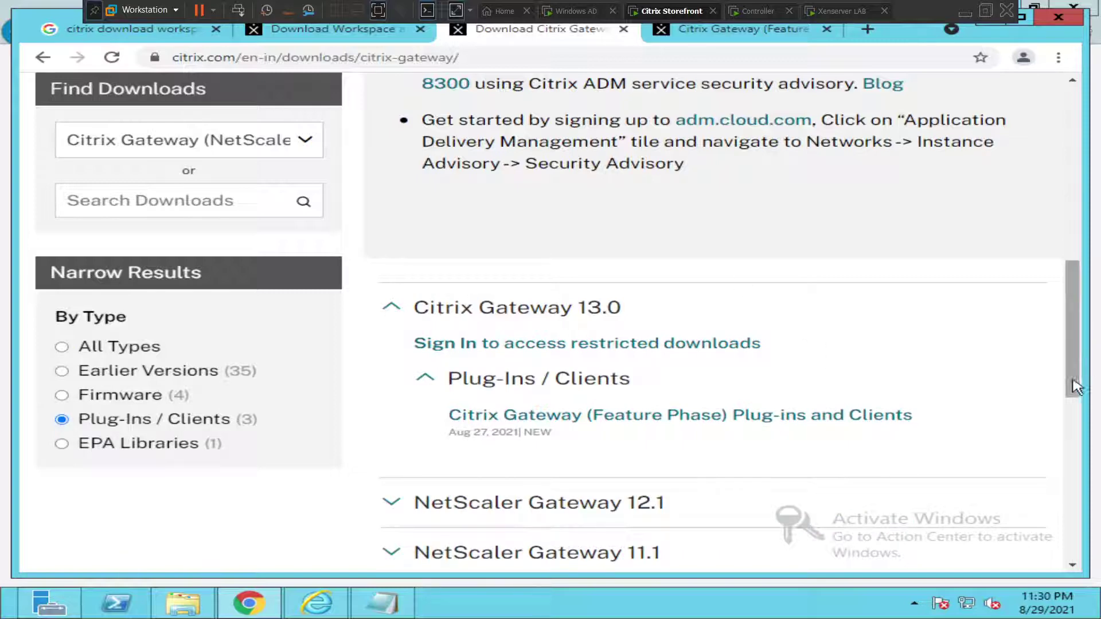
pyautogui.moveTo(1072, 384)
pyautogui.mouseDown()
pyautogui.moveTo(1077, 218)
pyautogui.moveTo(1077, 381)
pyautogui.mouseUp()
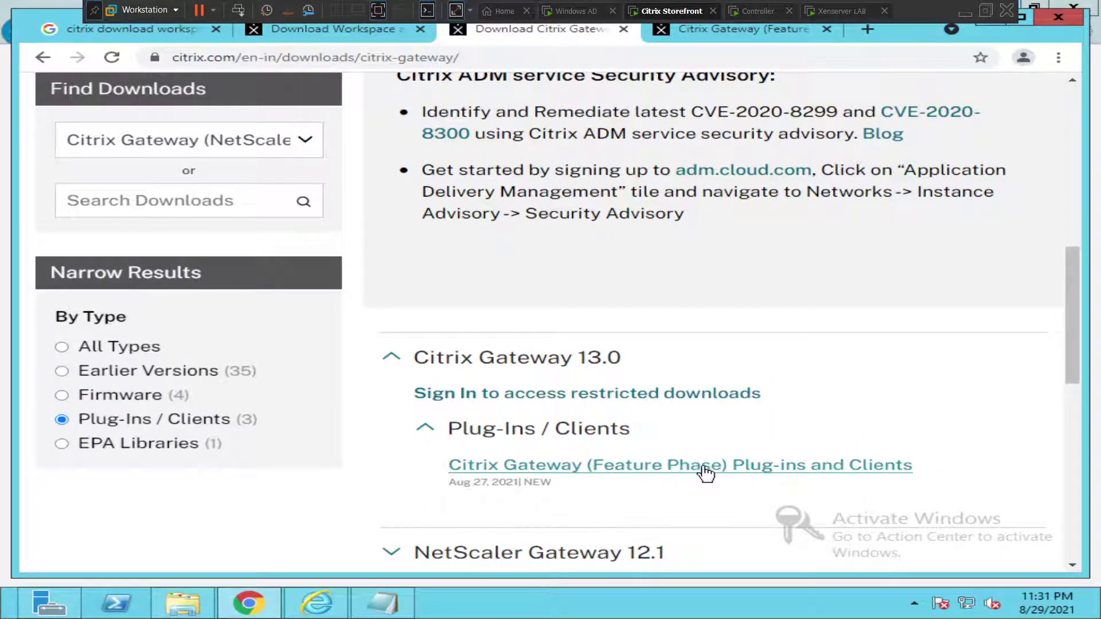
pyautogui.moveTo(1070, 346); pyautogui.dragTo(1074, 427)
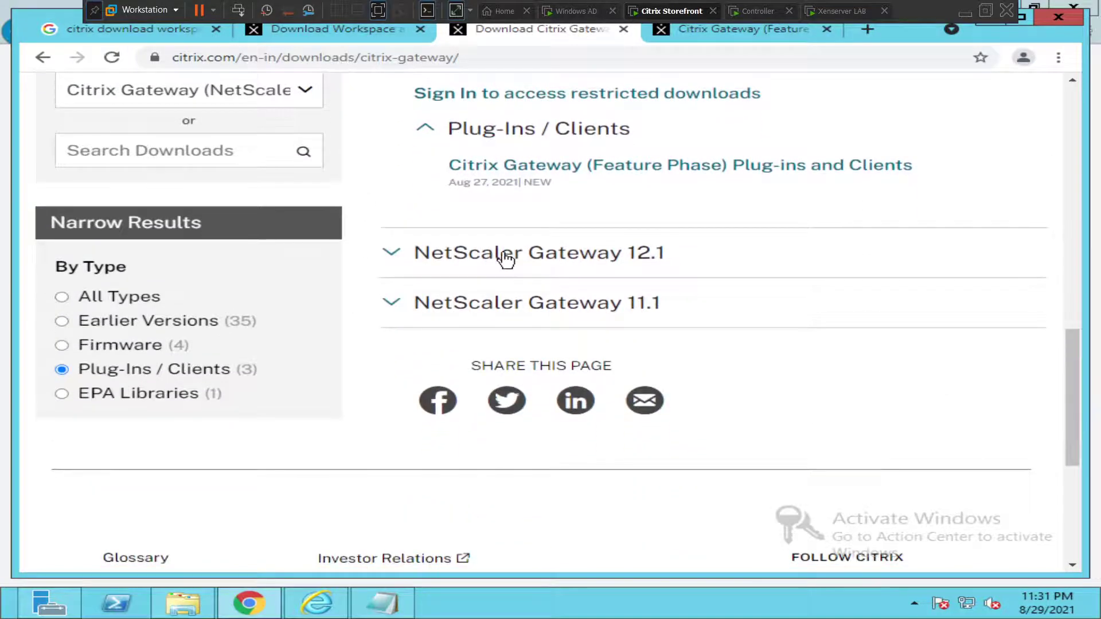
pyautogui.click(399, 253)
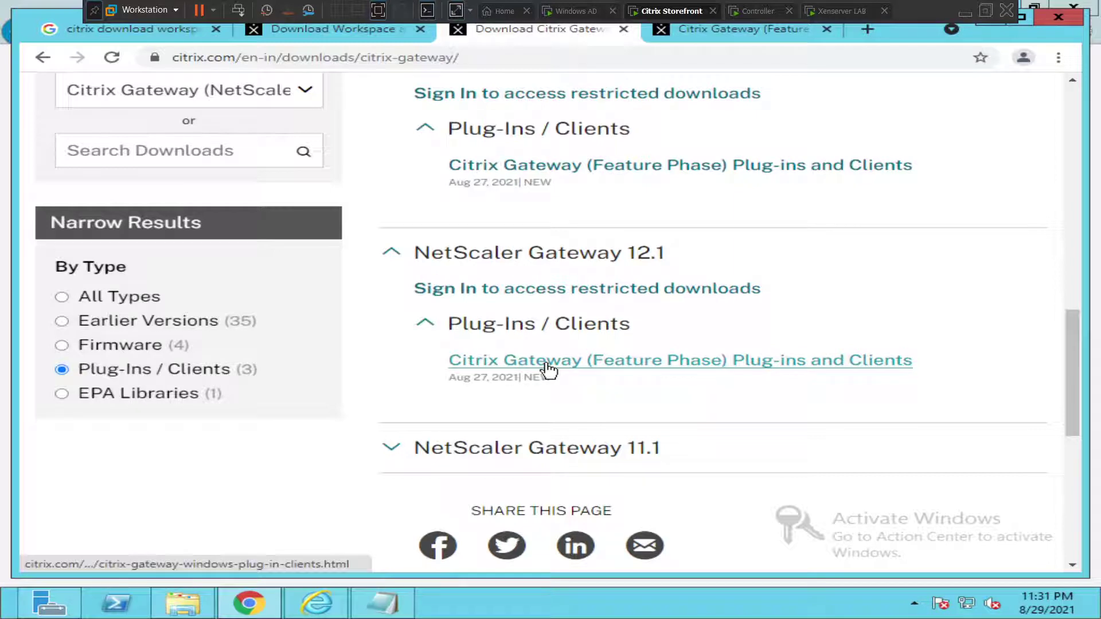
pyautogui.click(759, 363)
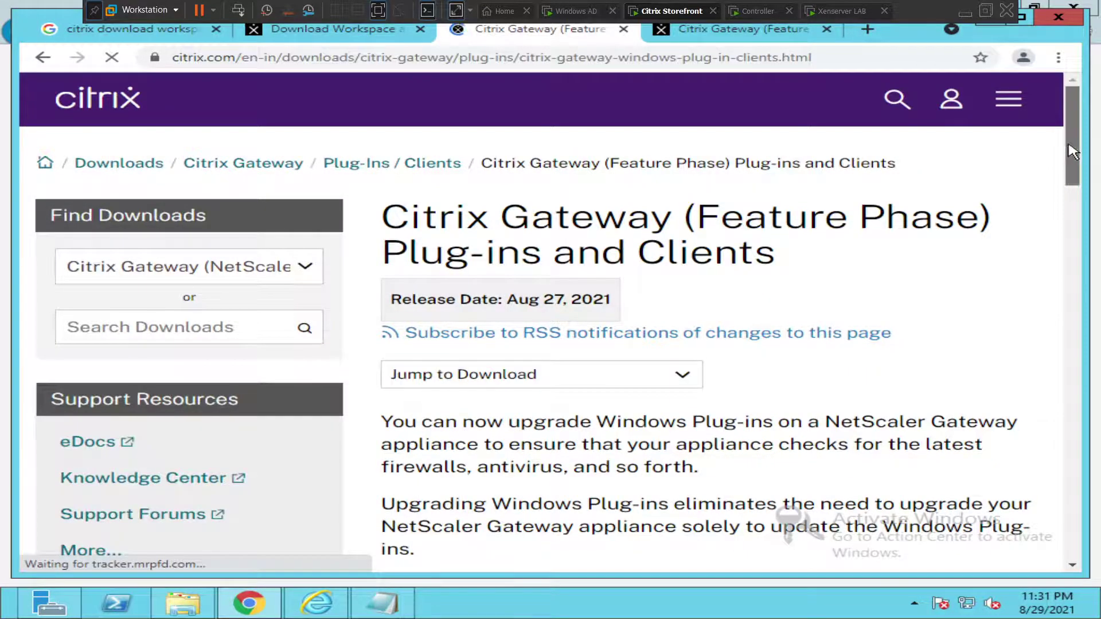
# Step: Look through the plug-ins page and check the options in its Jump to Download list
pyautogui.moveTo(1095, 127); pyautogui.dragTo(1089, 434)
pyautogui.scroll(8, 364, 321)
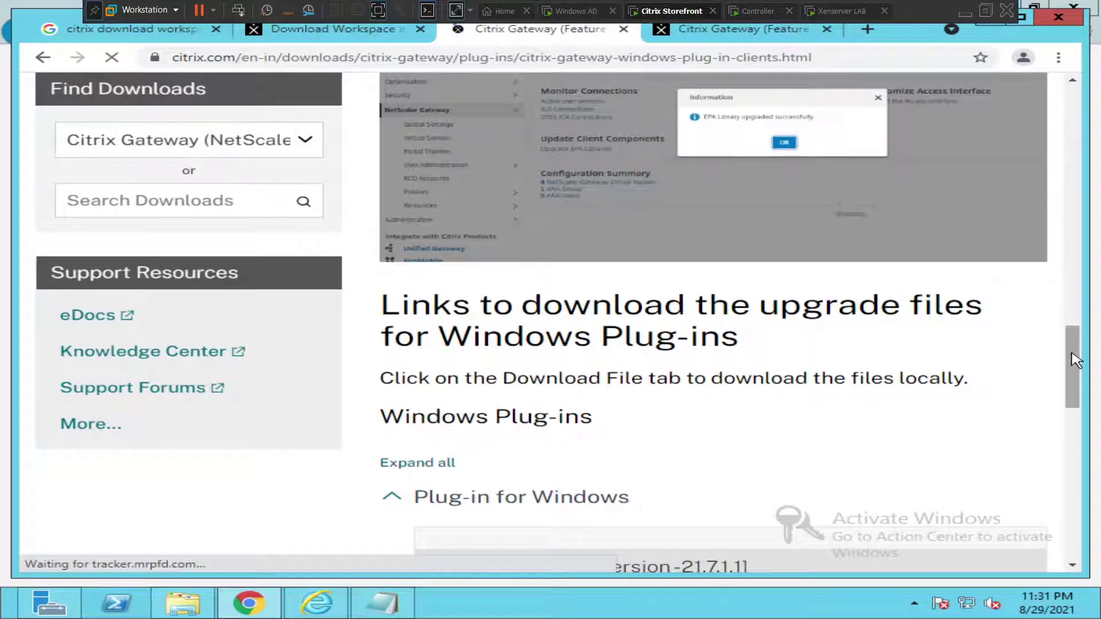
pyautogui.moveTo(1071, 362); pyautogui.dragTo(1074, 105)
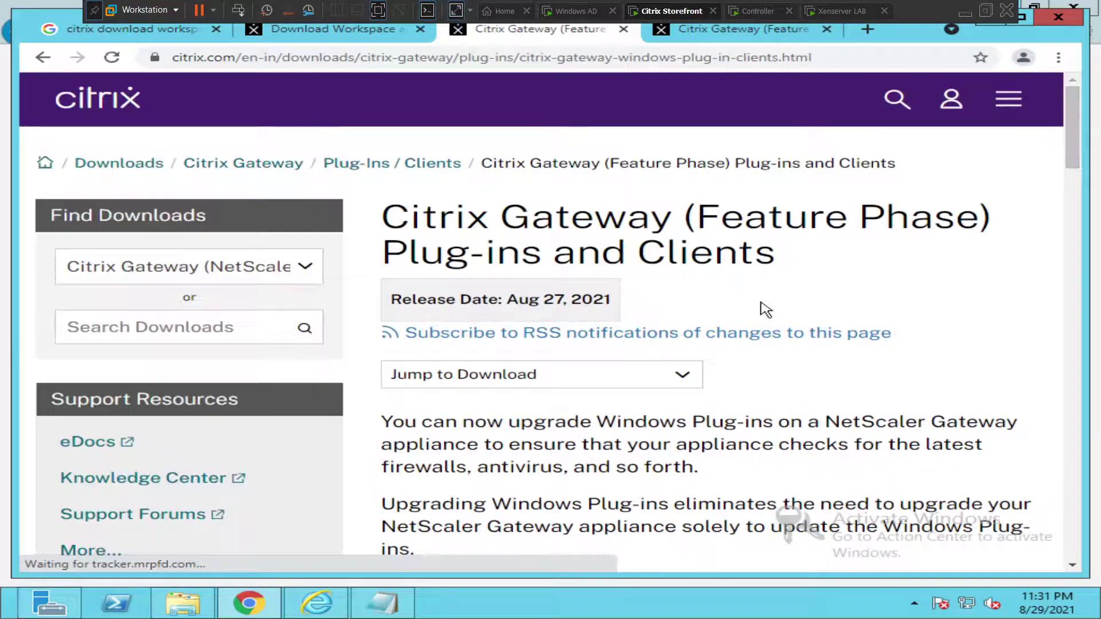
pyautogui.click(682, 380)
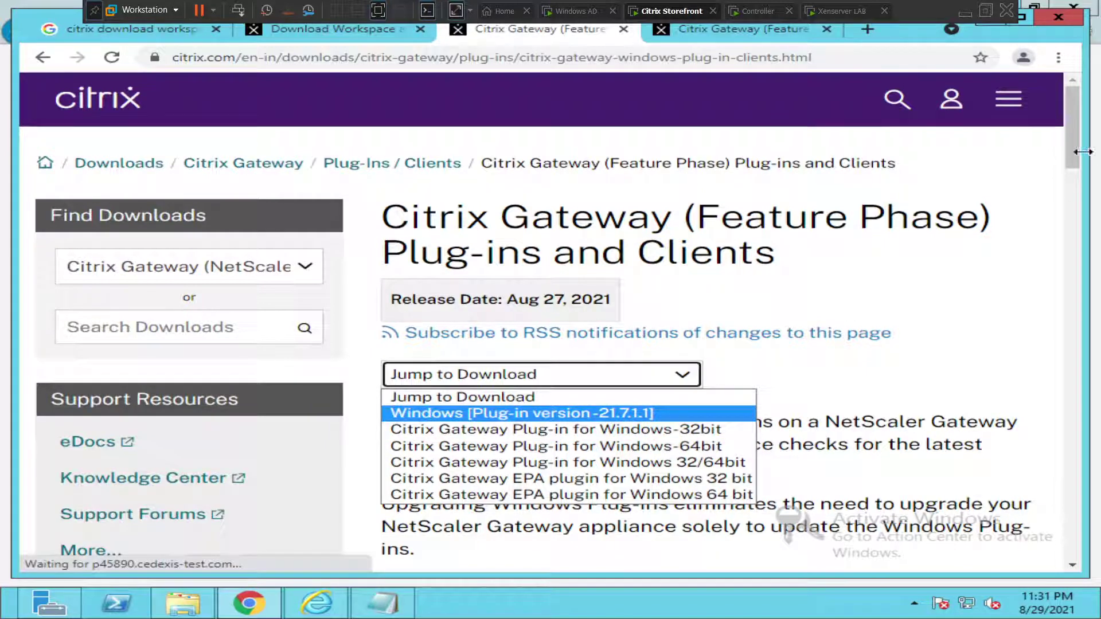
pyautogui.click(1016, 288)
# Step: Expand the Windows Plug-Ins section and review the 32-bit and 64-bit Gateway plug-in downloads
pyautogui.moveTo(1076, 132); pyautogui.dragTo(1061, 422)
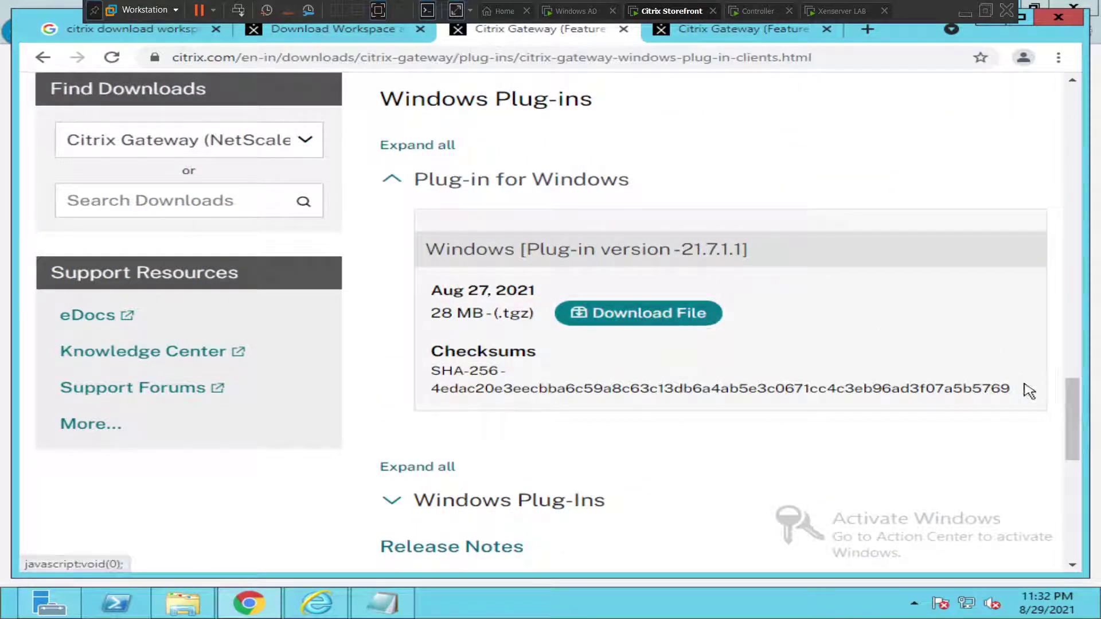
pyautogui.moveTo(1071, 415); pyautogui.dragTo(1074, 476)
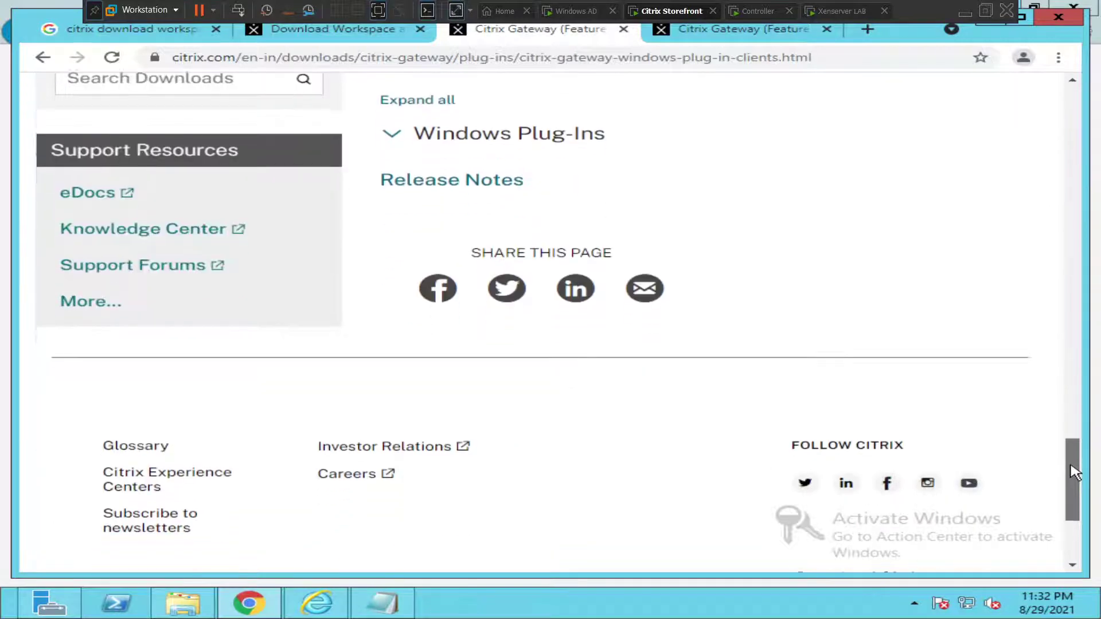
pyautogui.click(403, 142)
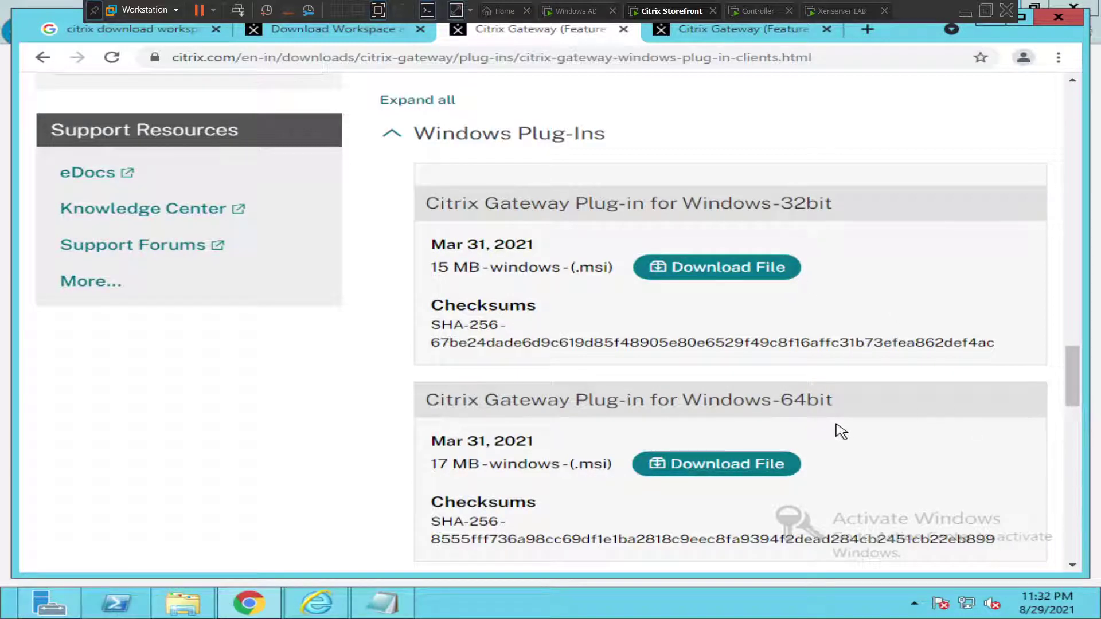
pyautogui.moveTo(1078, 371); pyautogui.dragTo(1060, 132)
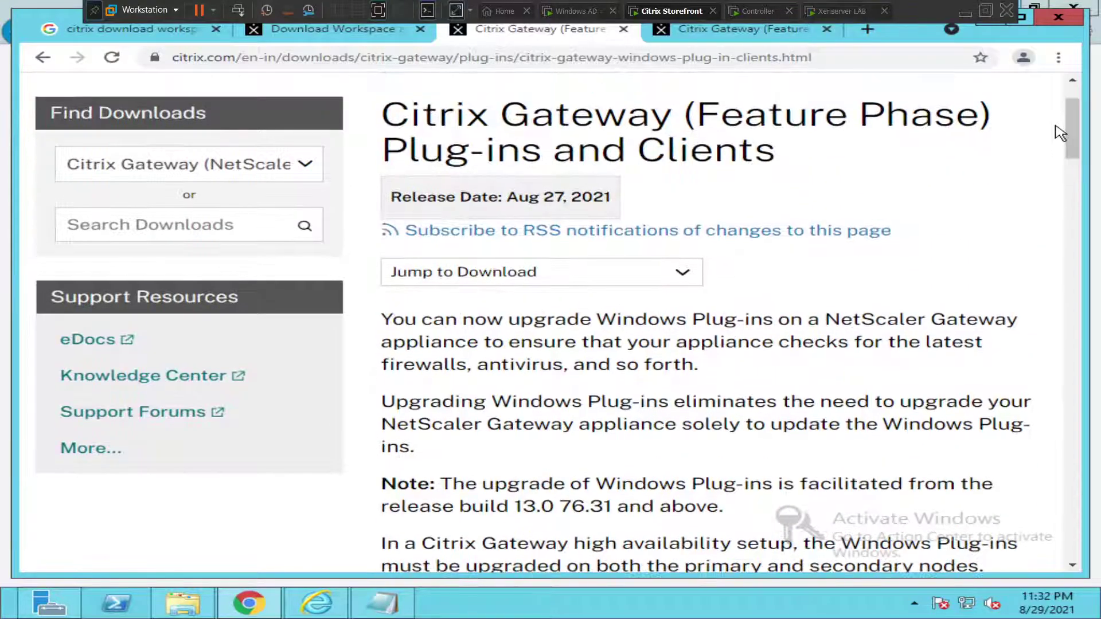
# Step: Switch to the other plug-ins page, opened from Citrix Gateway 13.0, and check its Jump to Download options
pyautogui.click(701, 34)
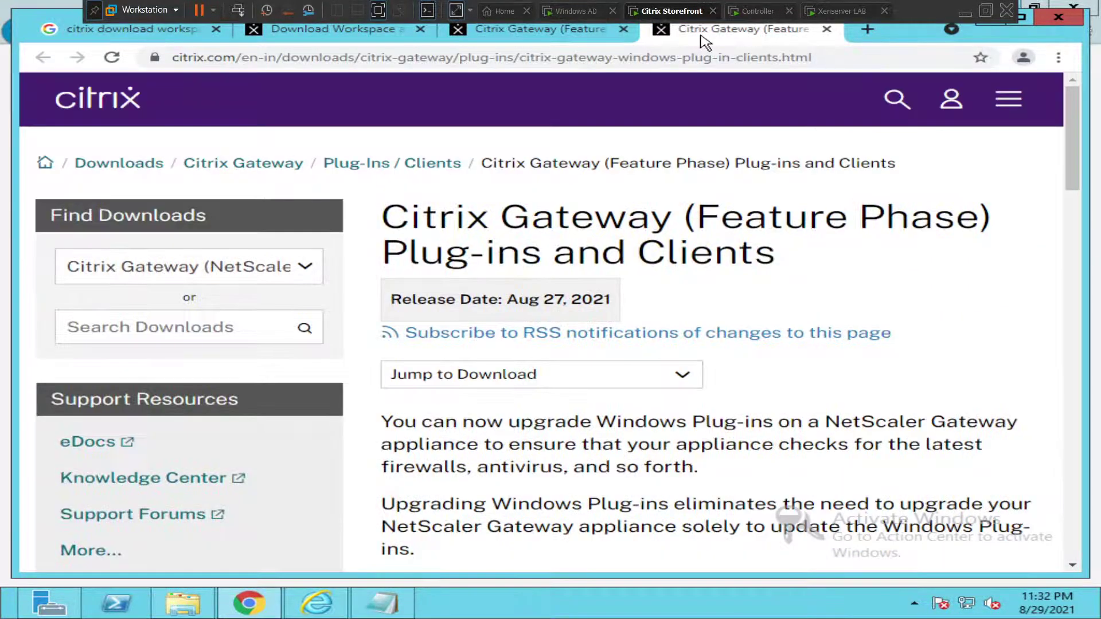
pyautogui.click(682, 376)
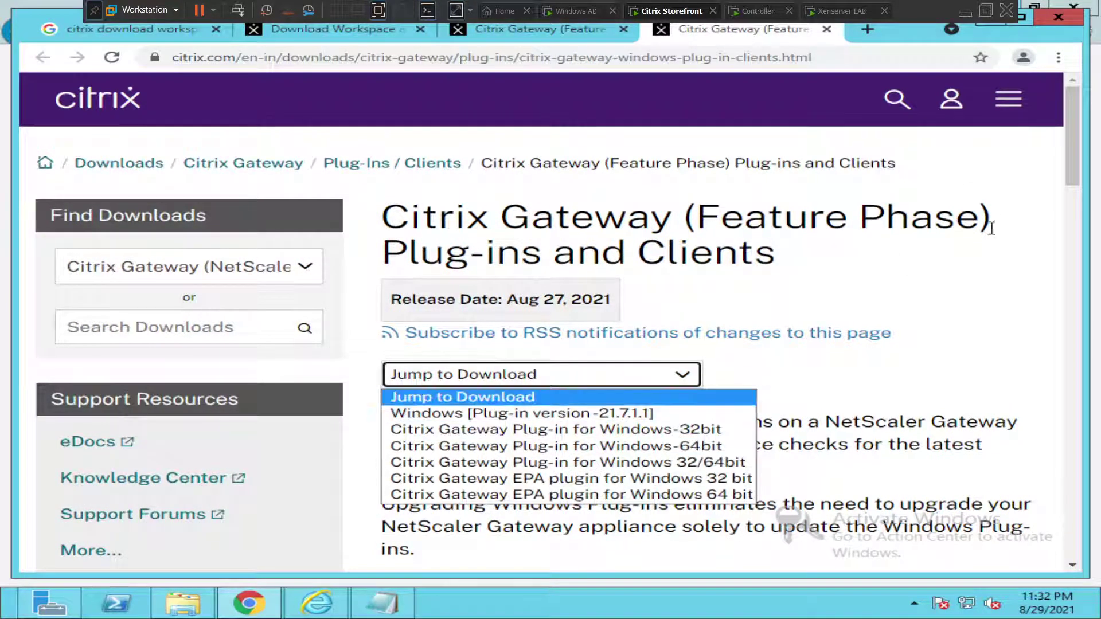
pyautogui.click(943, 273)
# Step: Review the Windows plug-in upgrade instructions, then expand Windows Plug-Ins and examine the Gateway and EPA plug-in downloads down to the page end
pyautogui.moveTo(1071, 125); pyautogui.dragTo(1060, 254)
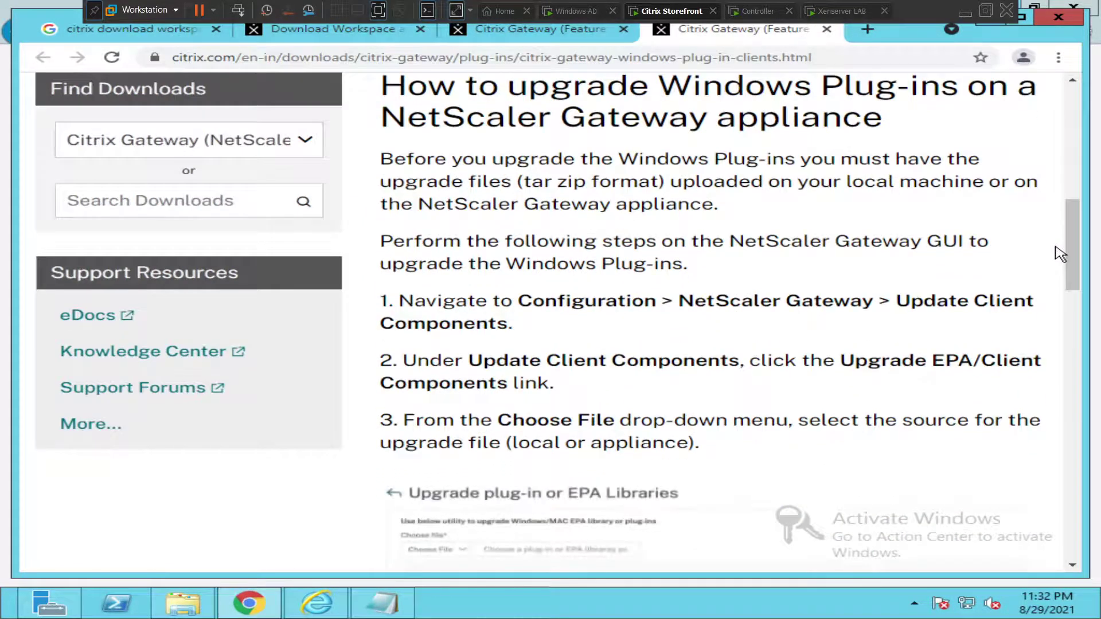
pyautogui.click(1078, 370)
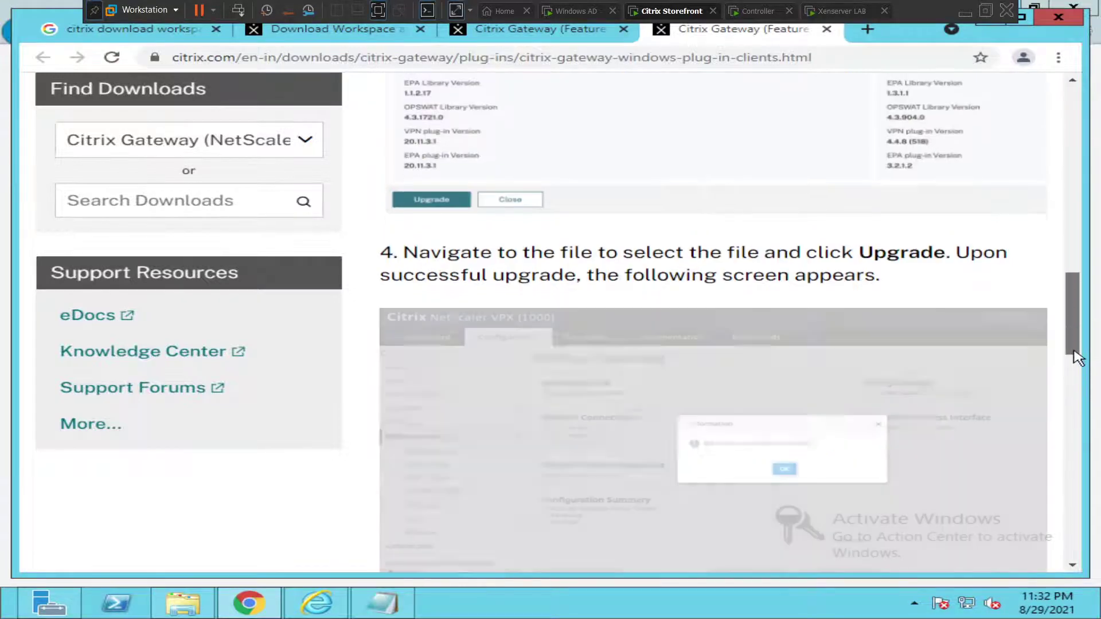
pyautogui.click(1078, 370)
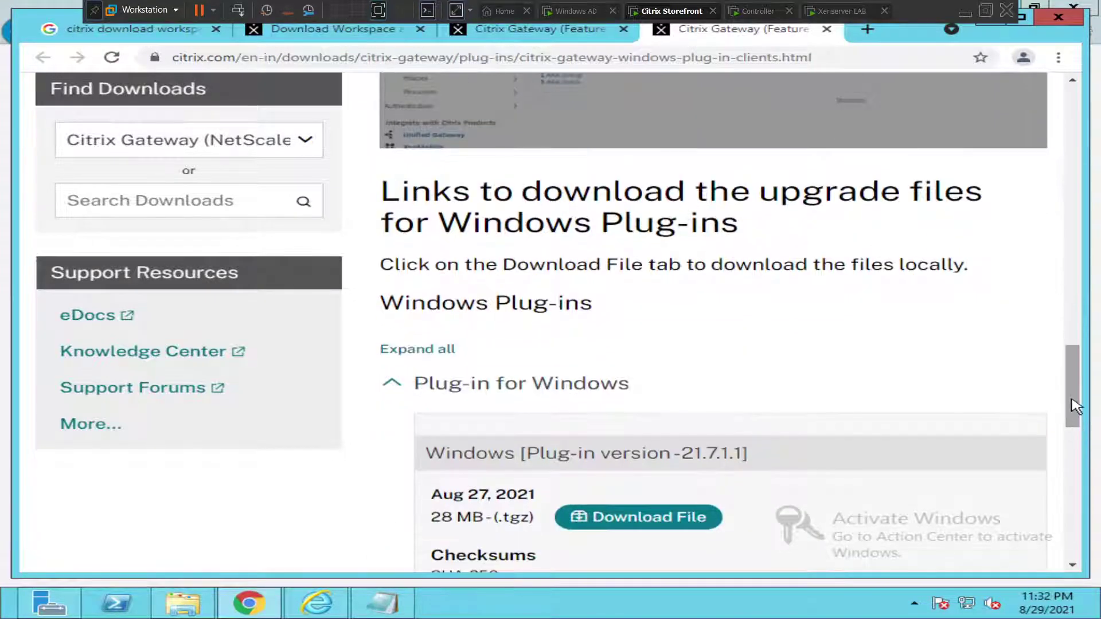
pyautogui.moveTo(1075, 406); pyautogui.dragTo(1075, 451)
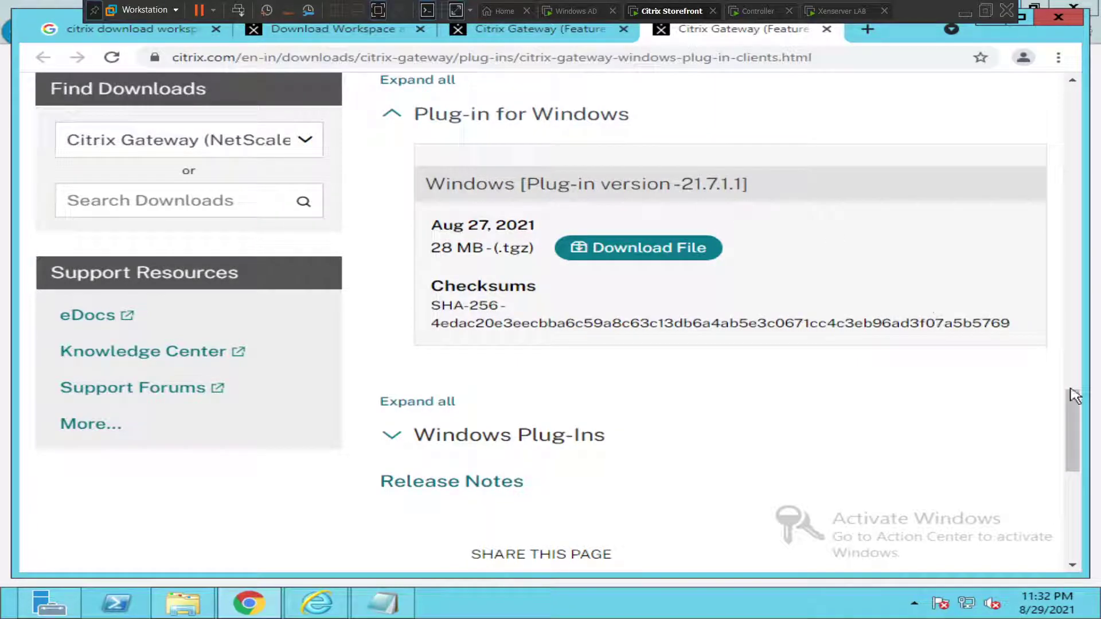
pyautogui.click(394, 440)
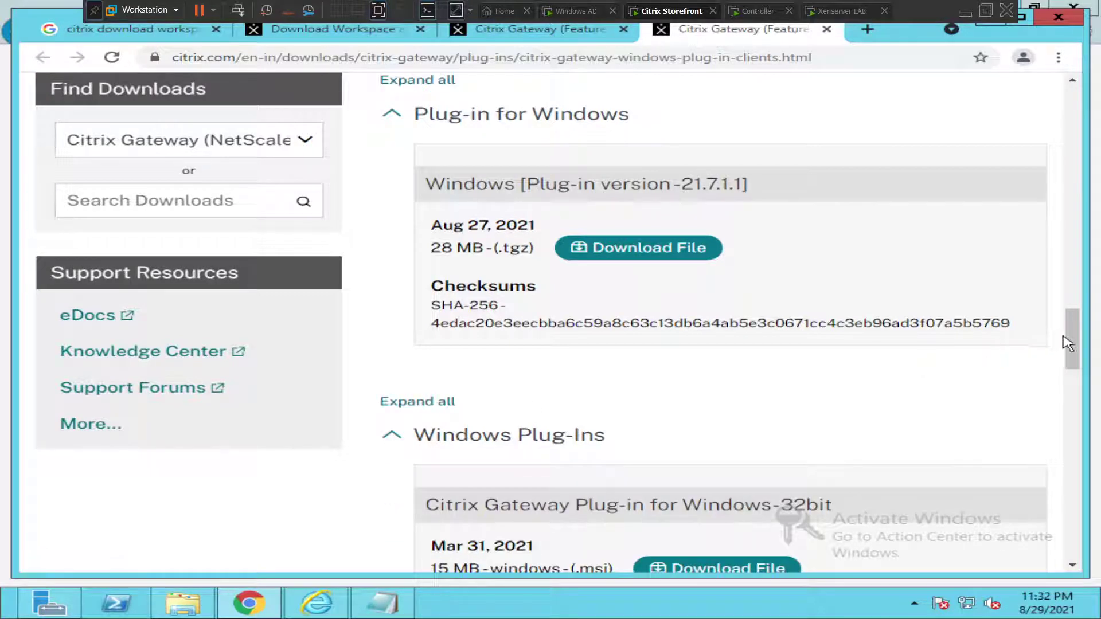
pyautogui.moveTo(1071, 342); pyautogui.dragTo(1065, 464)
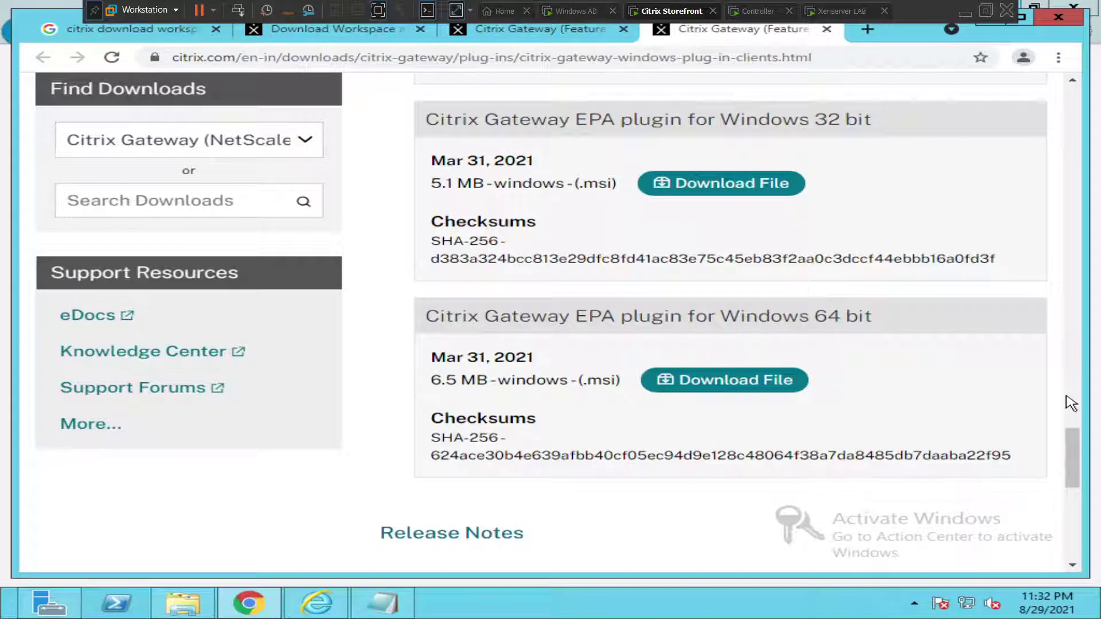
pyautogui.moveTo(1068, 449); pyautogui.dragTo(1072, 419)
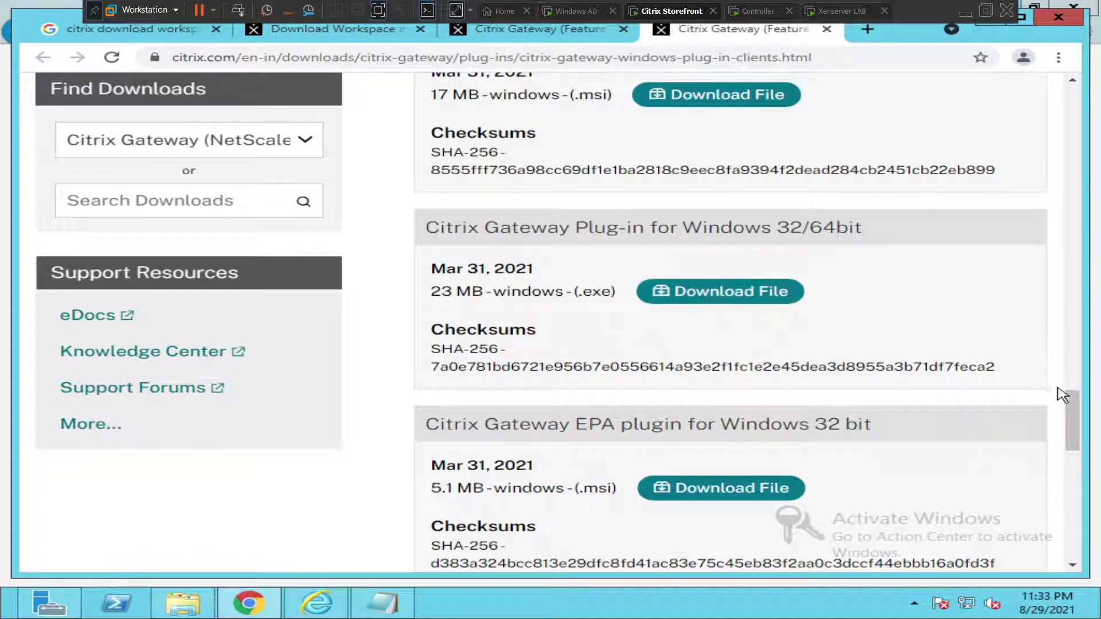
pyautogui.moveTo(1071, 435); pyautogui.dragTo(1070, 537)
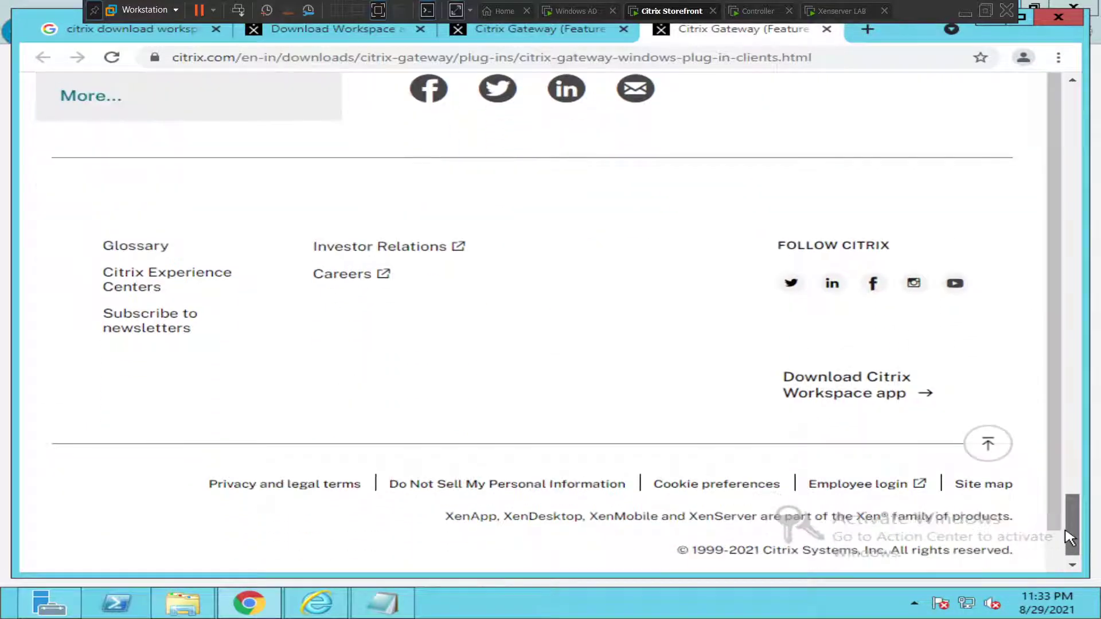